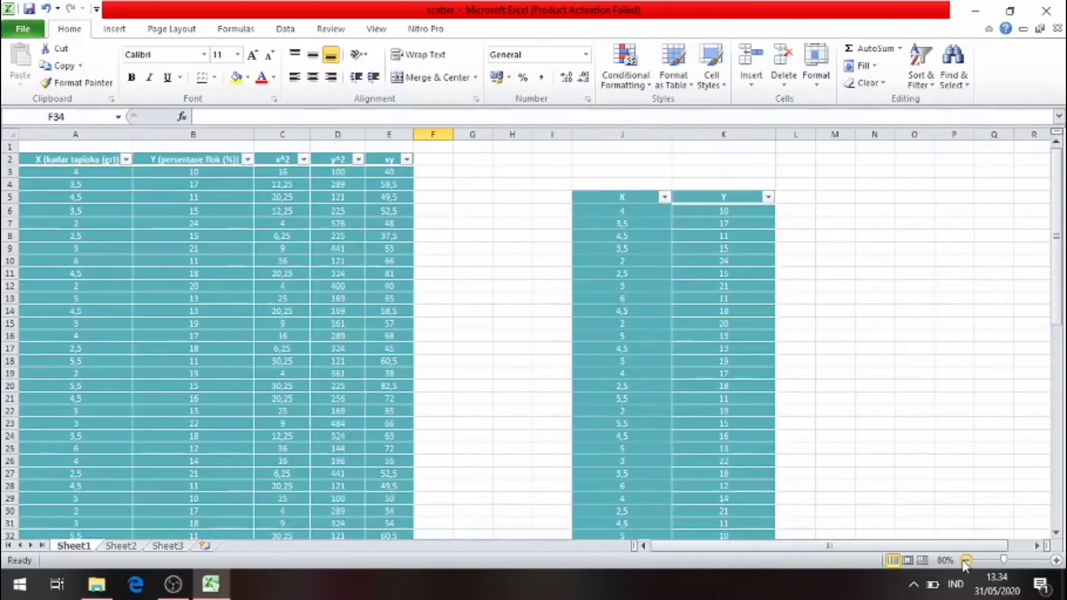
# Step: Enter "XMINIMUM = 1" in cell O8 and widen column O to fit the text
pyautogui.click(966, 560)
pyautogui.click(966, 560)
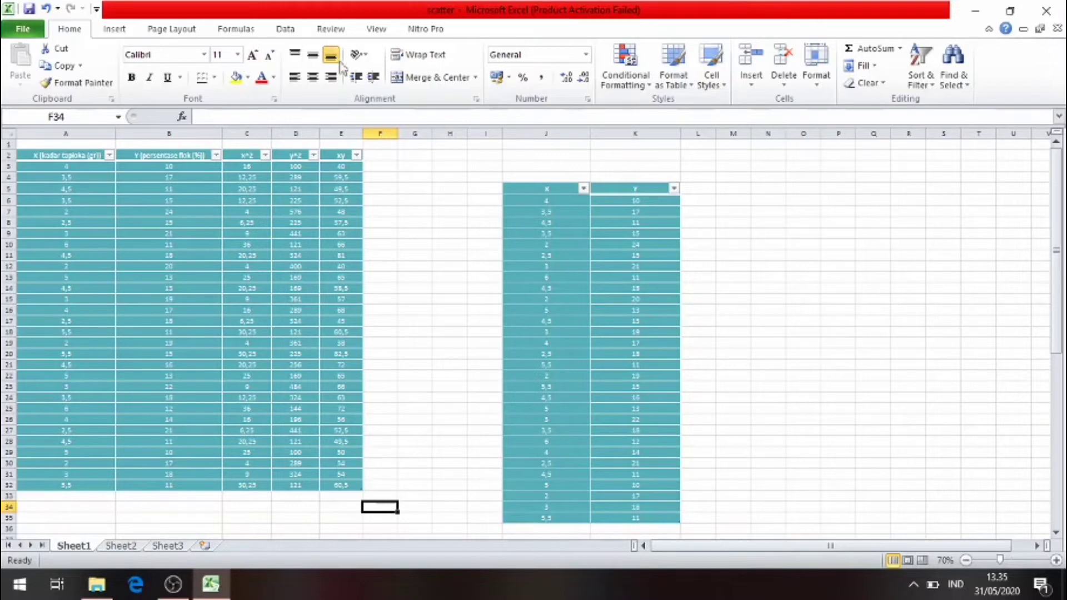
pyautogui.click(803, 224)
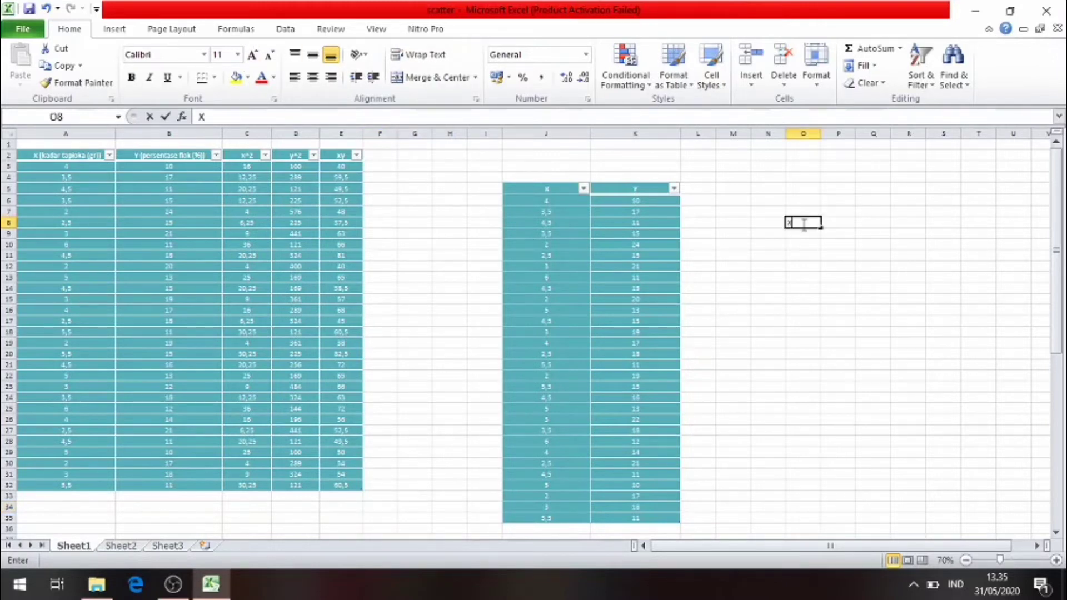
pyautogui.write('XMINIMUM')
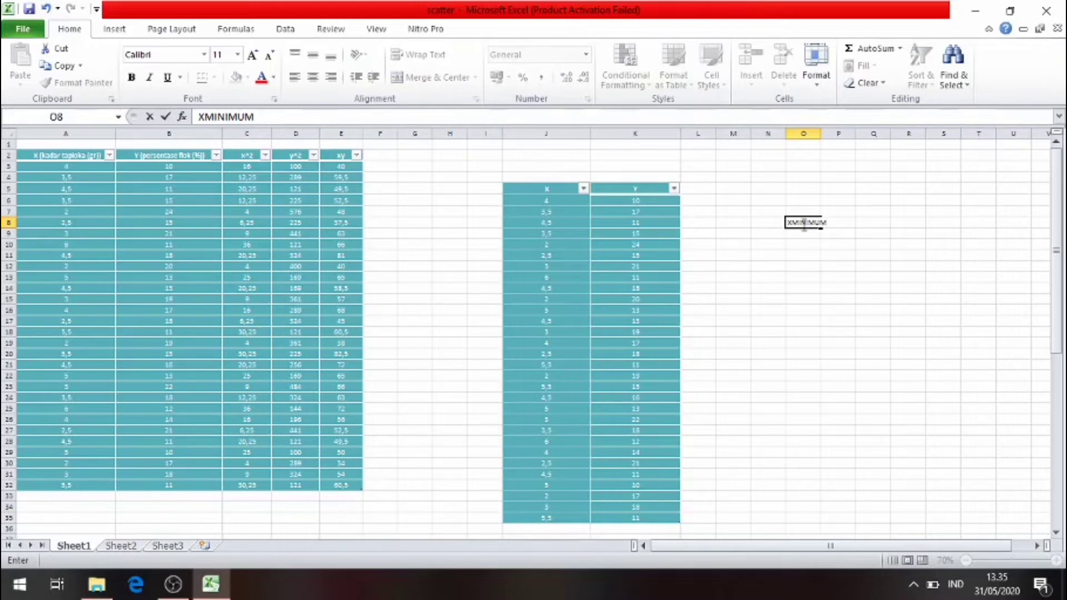
pyautogui.write(' = 1')
pyautogui.press('Return')
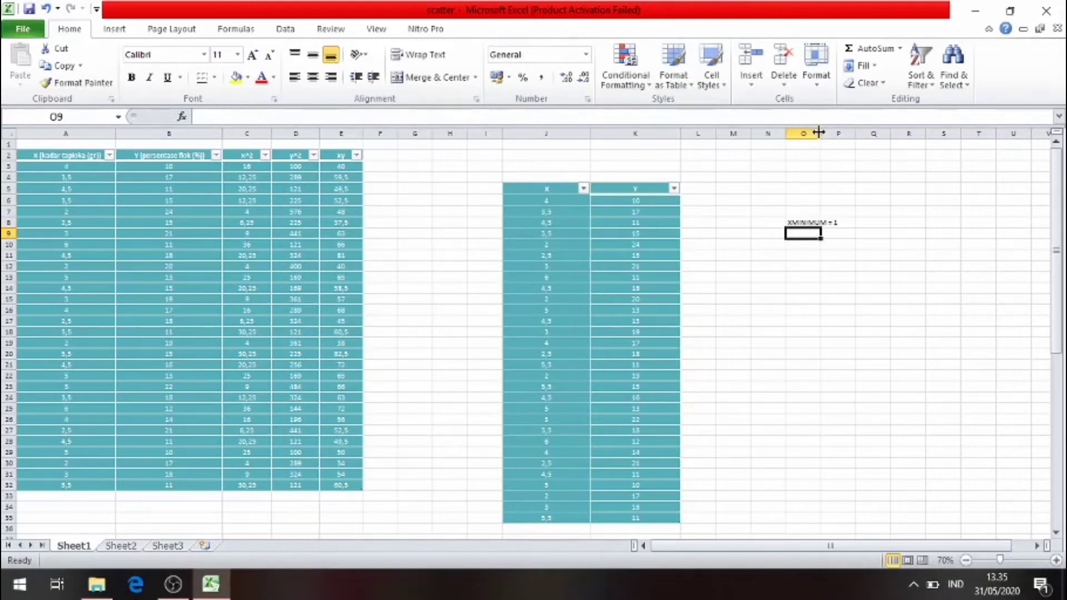
pyautogui.moveTo(821, 133); pyautogui.dragTo(880, 133)
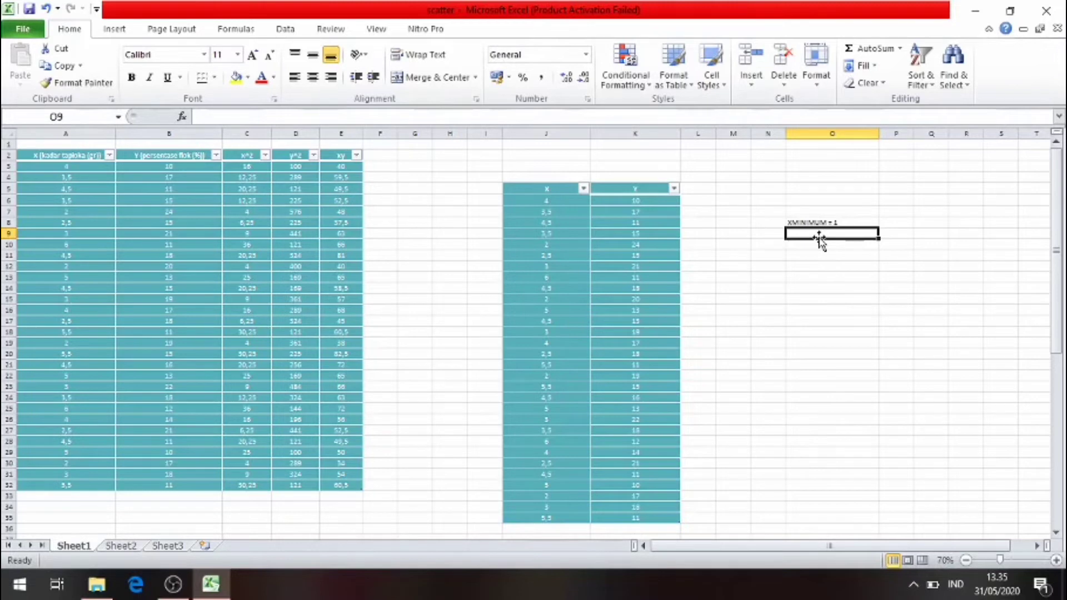
# Step: Enter "XMAKSIMUM = 7" in cell O9, leaving cell O10 empty
pyautogui.write('X')
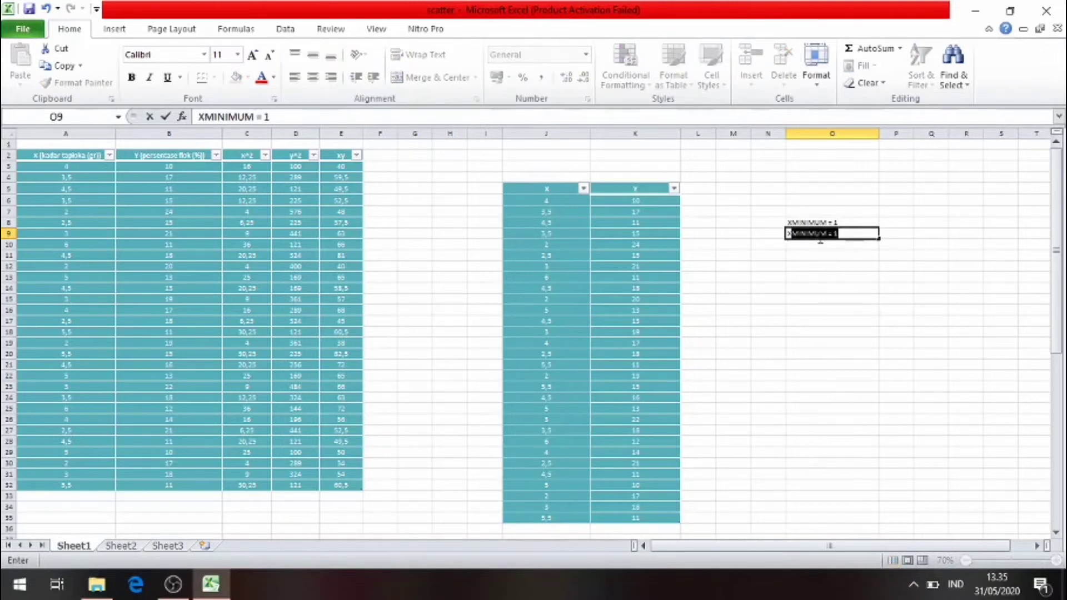
pyautogui.write('MAKSI')
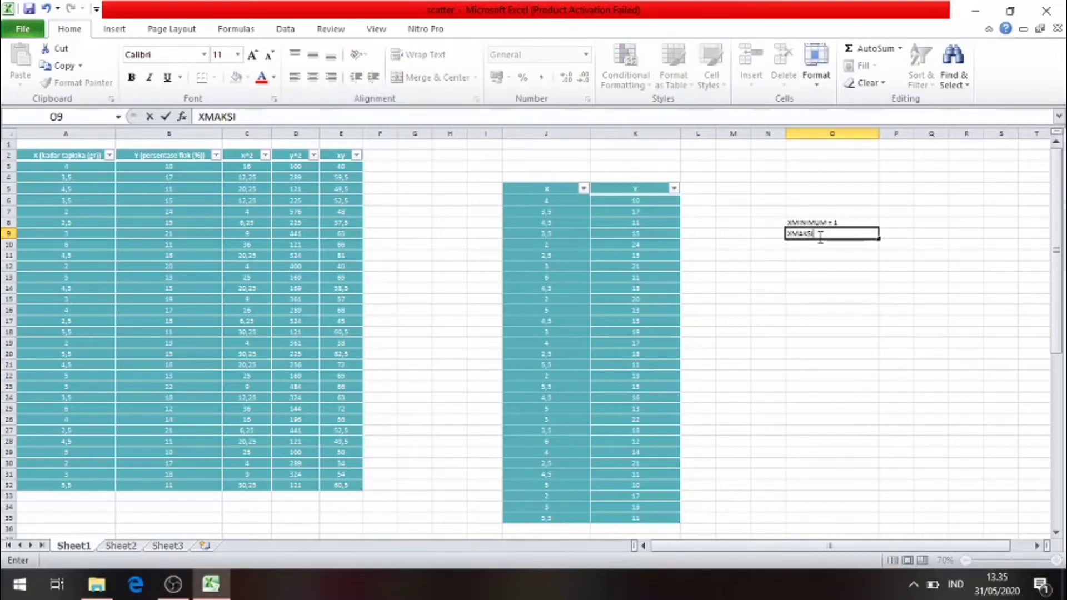
pyautogui.write('MUN')
pyautogui.press('BackSpace')
pyautogui.write('MUM =')
pyautogui.write('7')
pyautogui.press('Return')
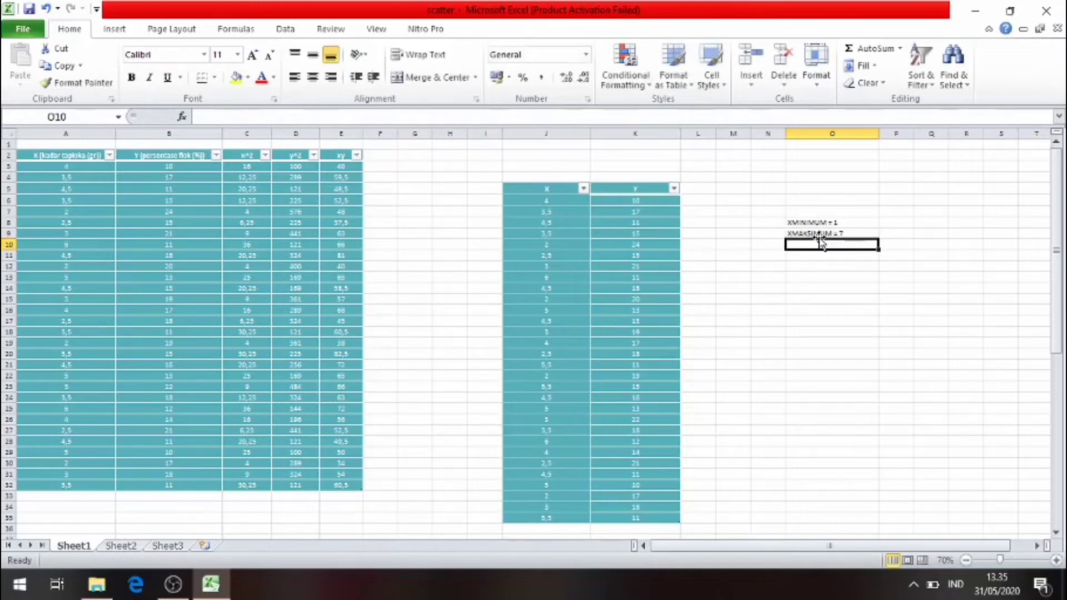
pyautogui.press('Return')
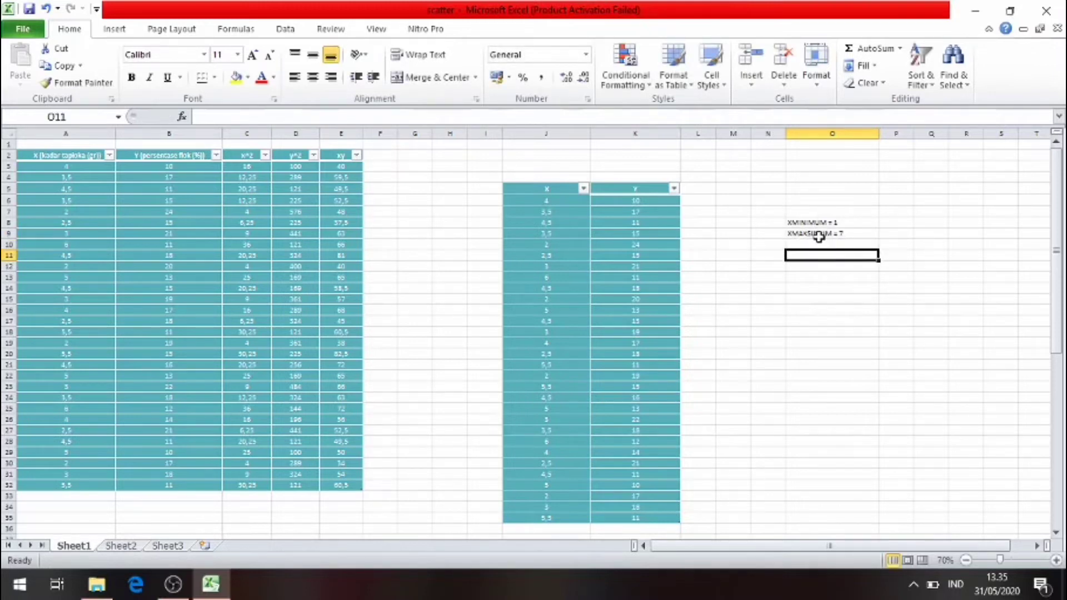
# Step: Enter "YMINUMUM = 9" in cell O11 and "YMAKSIMUM = 28" in cell O12
pyautogui.write('Y')
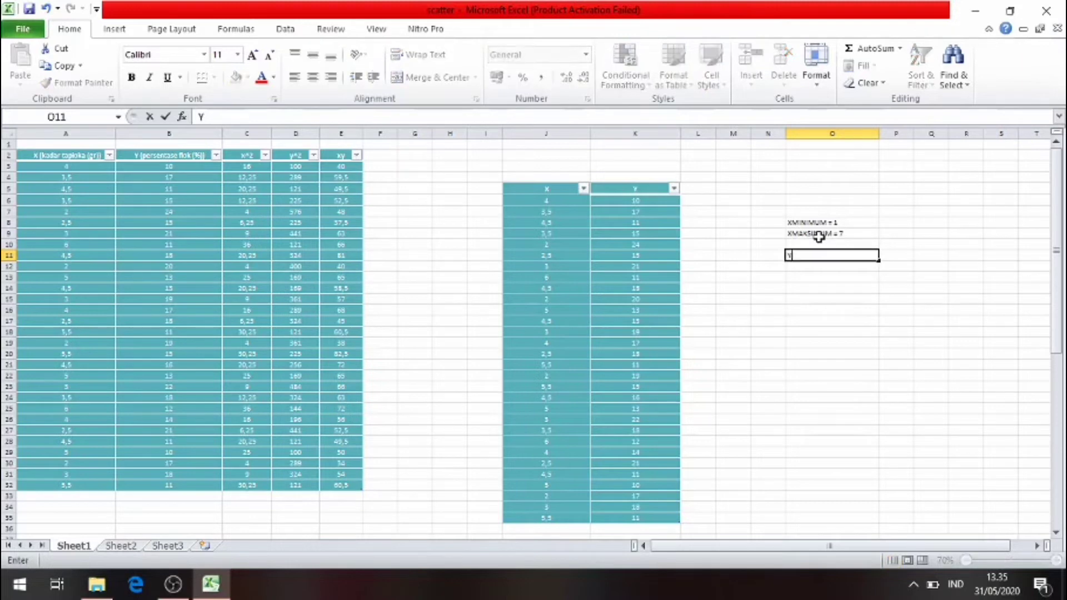
pyautogui.write('MINUMU')
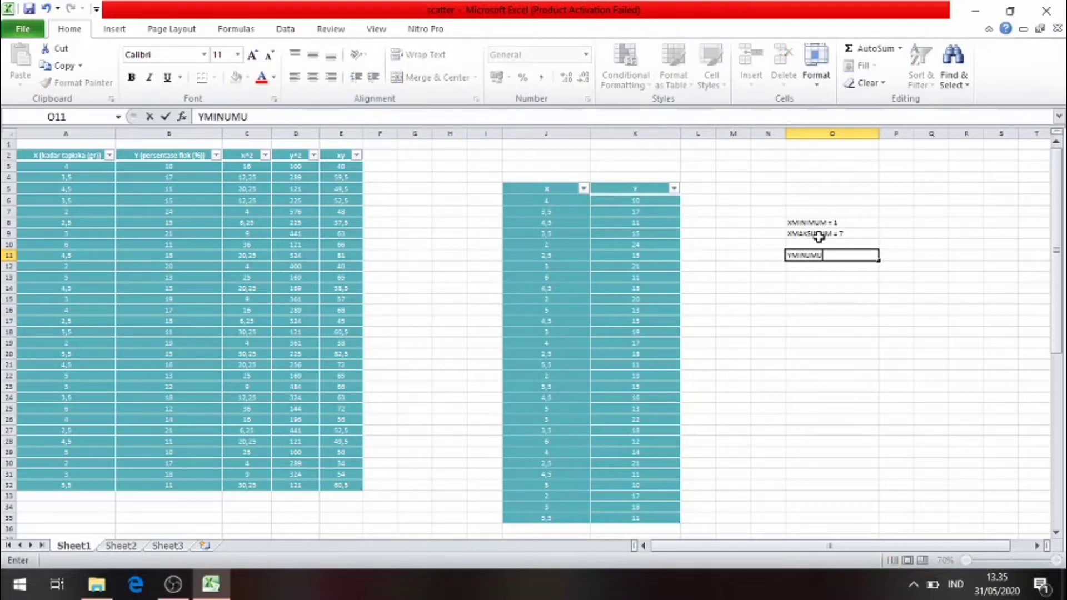
pyautogui.write('M =')
pyautogui.write('9')
pyautogui.press('Return')
pyautogui.write('YMA')
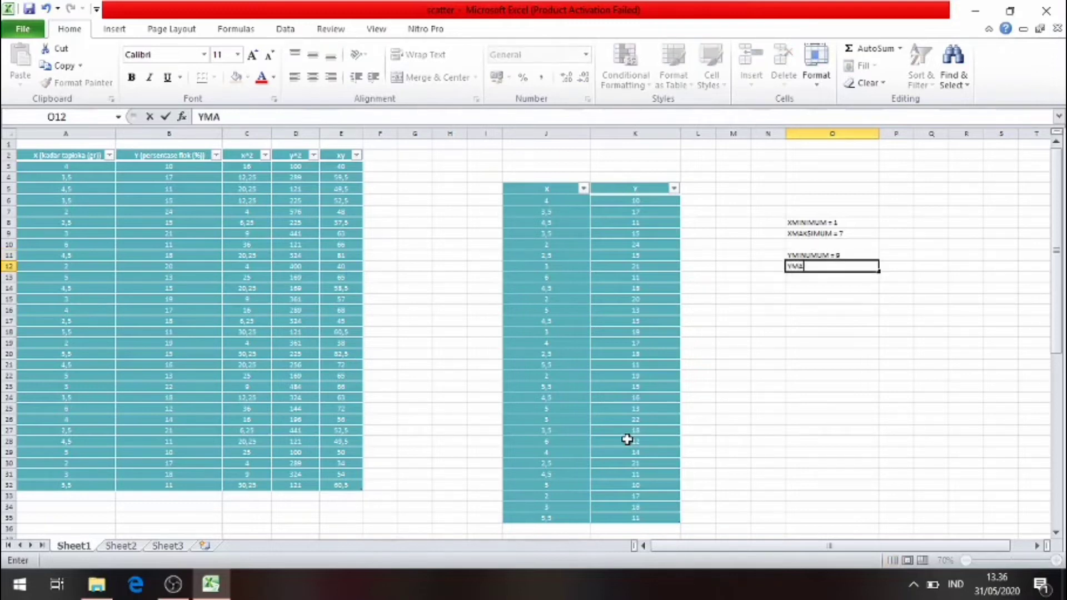
pyautogui.write('KSIMUM =')
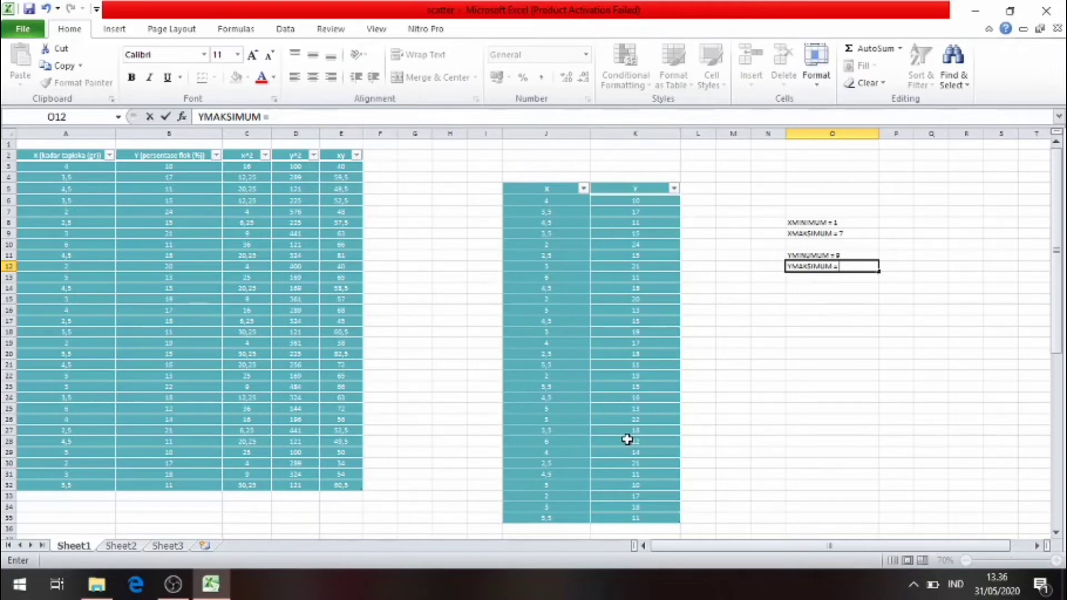
pyautogui.write('28')
pyautogui.press('Return')
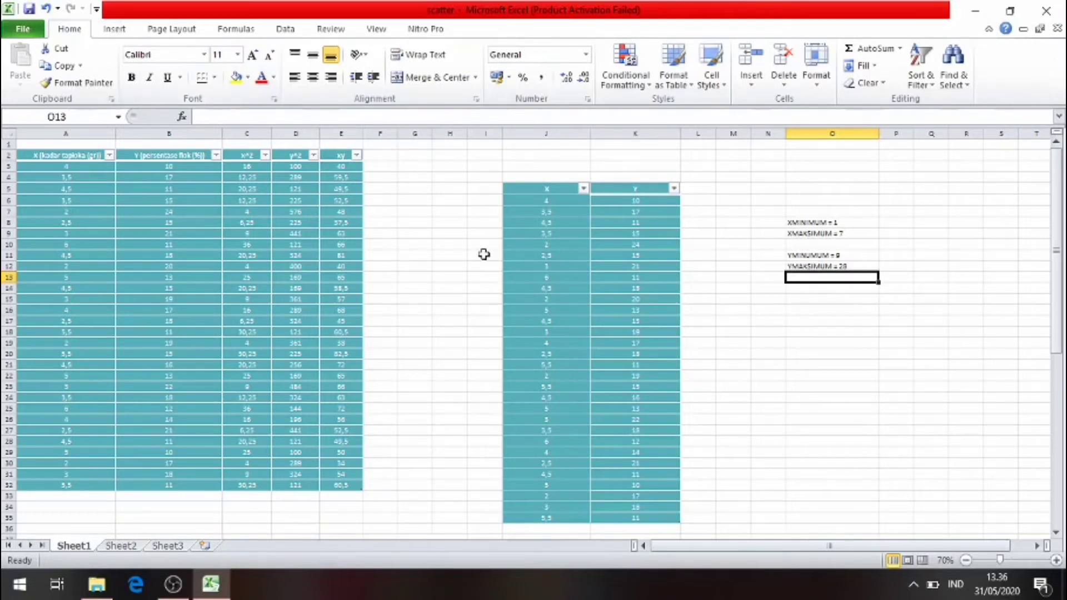
# Step: Insert a markers-only scatter chart from the X and Y table in J5:K35
pyautogui.moveTo(527, 188); pyautogui.dragTo(625, 475)
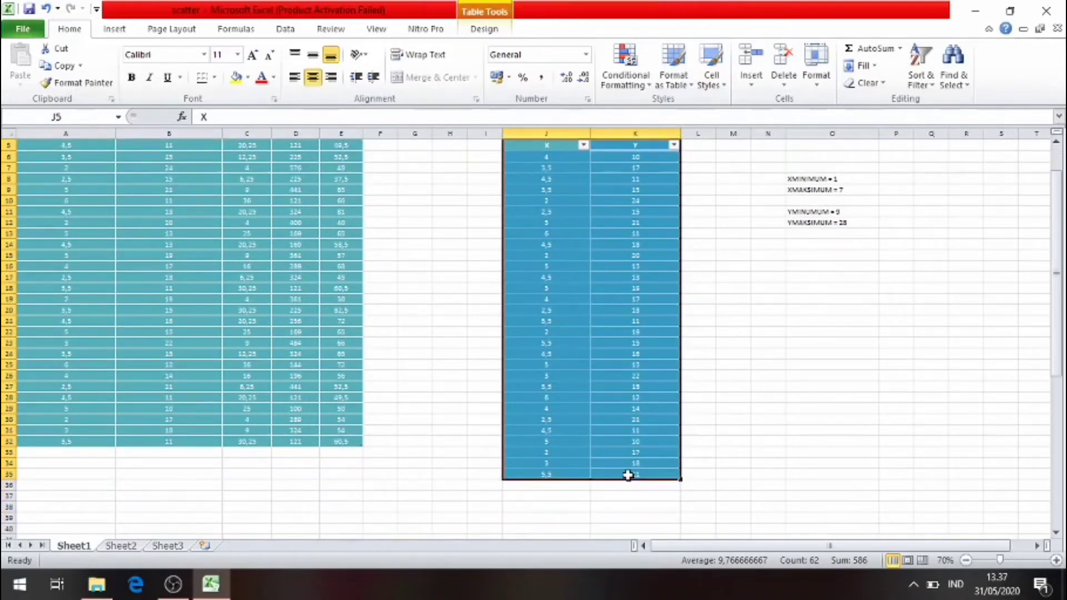
pyautogui.click(112, 32)
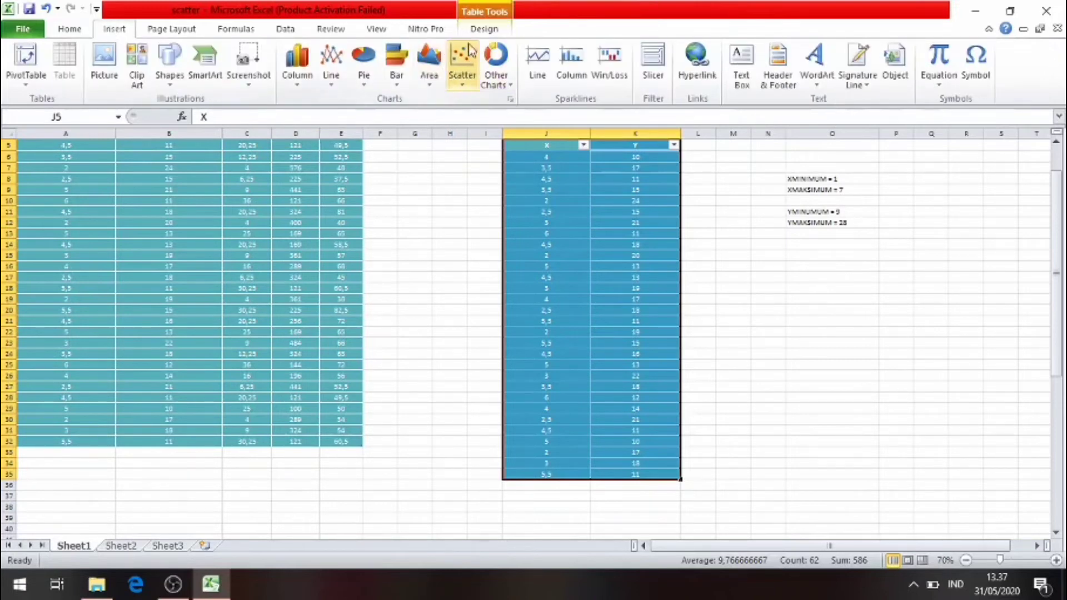
pyautogui.click(465, 88)
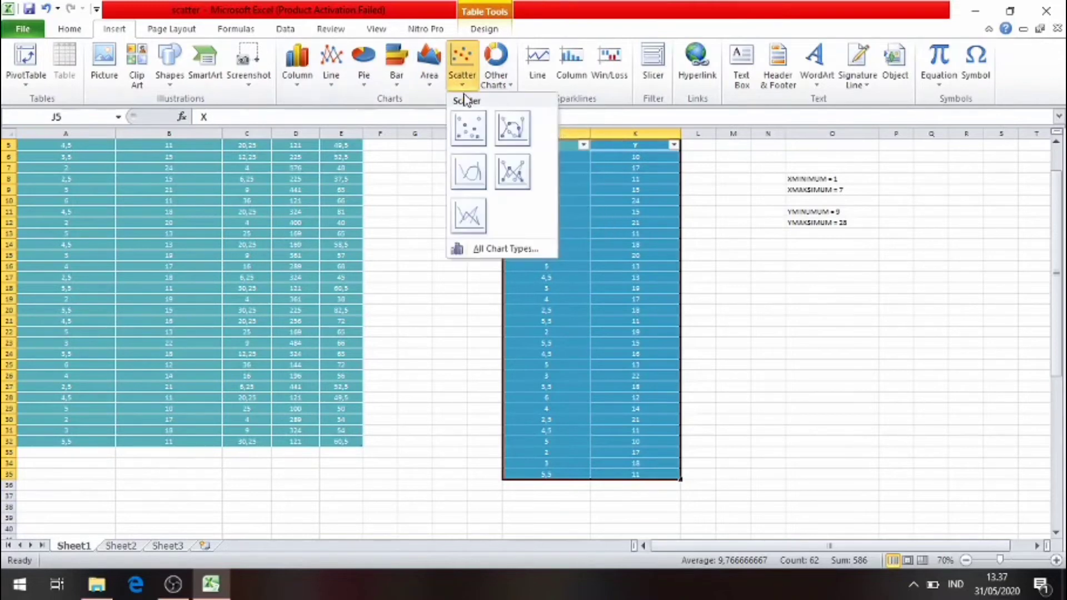
pyautogui.click(467, 129)
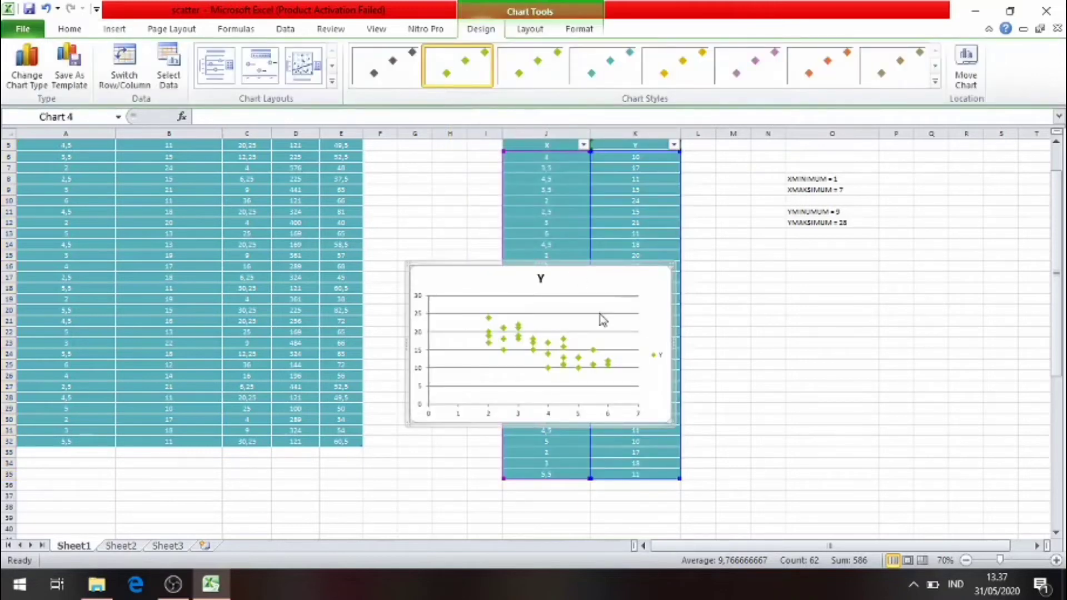
# Step: Enlarge the scatter chart by extending all four of its edges outward
pyautogui.moveTo(674, 349); pyautogui.dragTo(757, 348)
pyautogui.moveTo(586, 267); pyautogui.dragTo(579, 198)
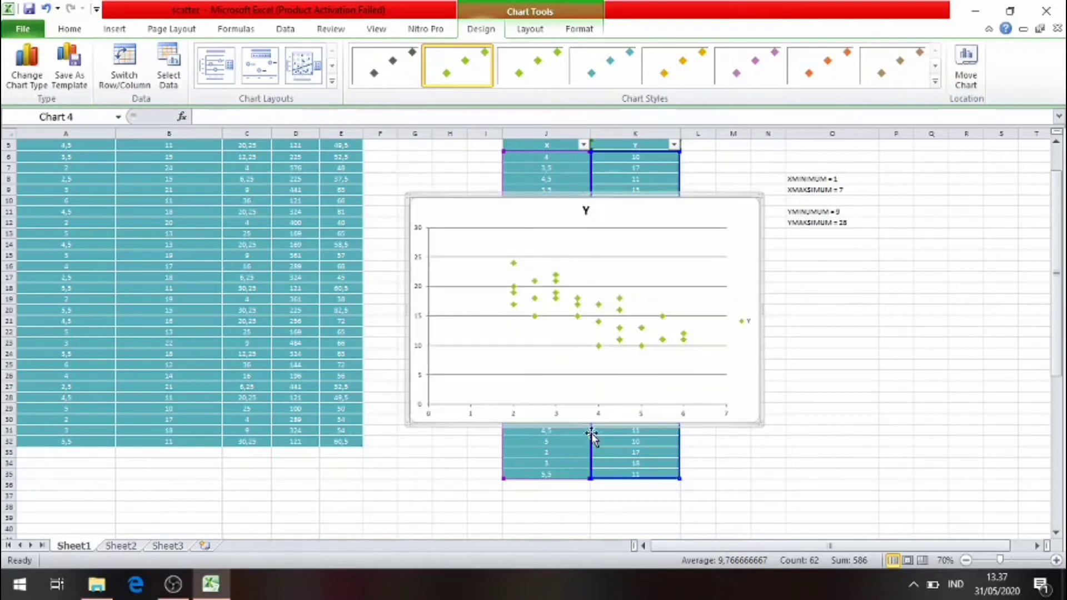
pyautogui.moveTo(585, 424); pyautogui.dragTo(584, 465)
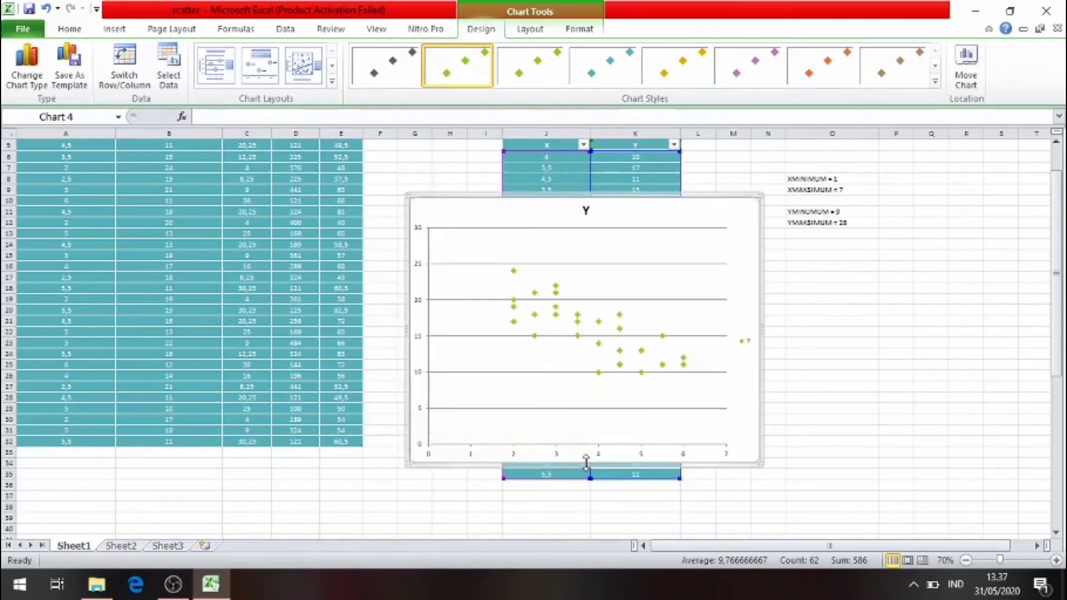
pyautogui.moveTo(406, 333); pyautogui.dragTo(337, 332)
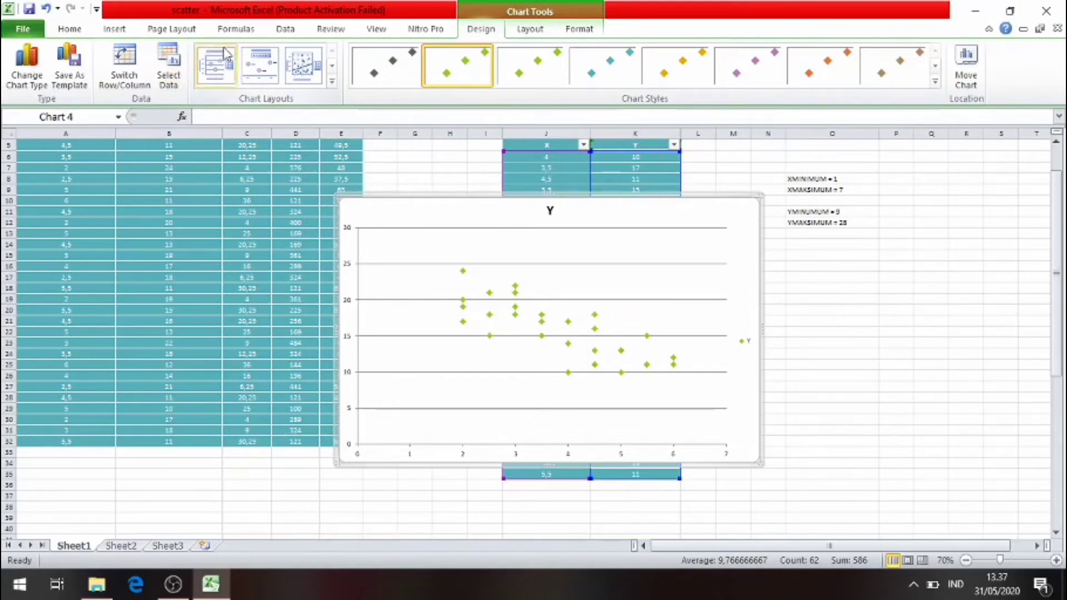
# Step: Apply the first chart layout, with axis titles and legend, and the purple marker style to the scatter chart
pyautogui.click(221, 79)
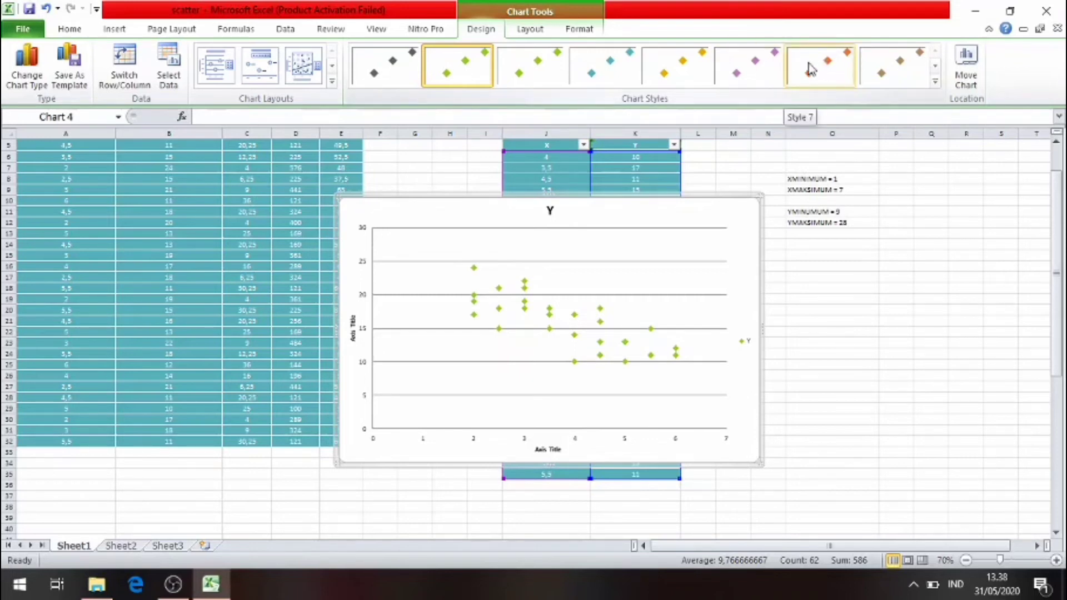
pyautogui.click(783, 69)
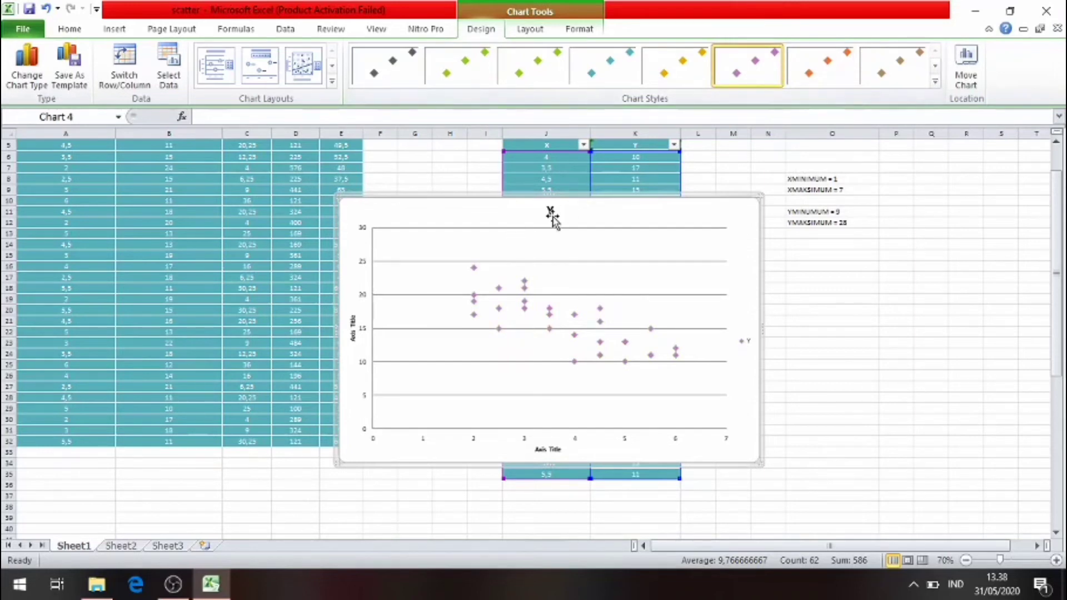
# Step: Change the chart title to "KADAR TAPIOKA VS PERSENTASE FLOK"
pyautogui.click(550, 214)
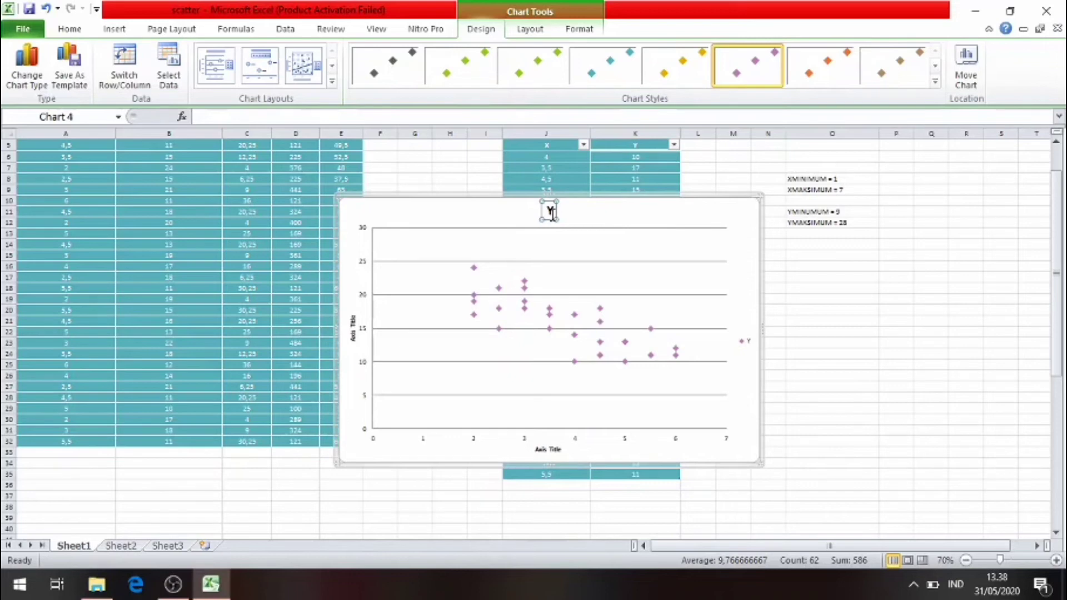
pyautogui.write('KAD')
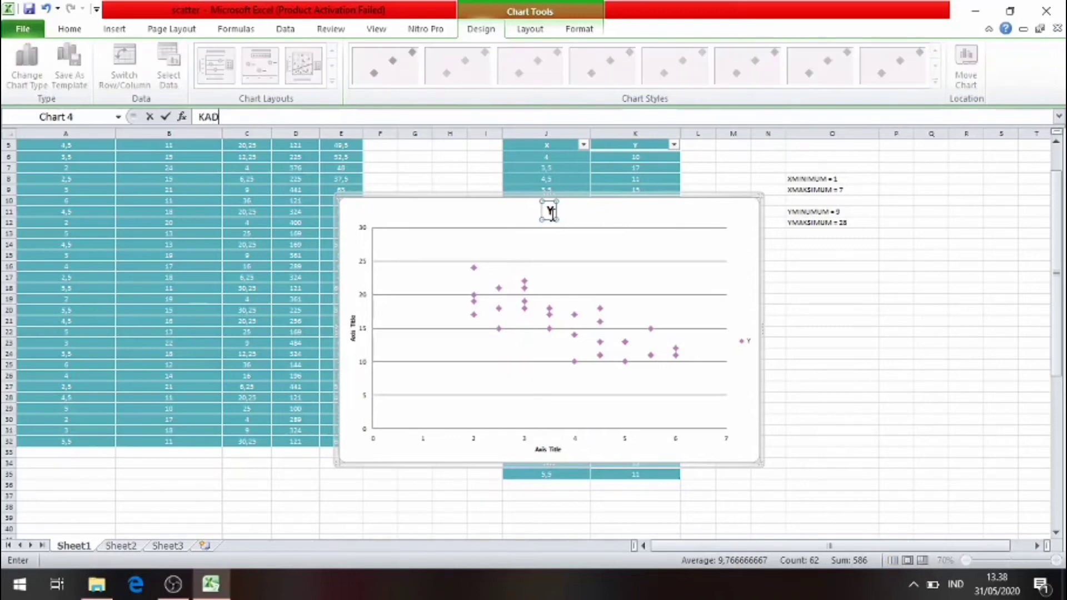
pyautogui.write('AR TAPIOKA VS')
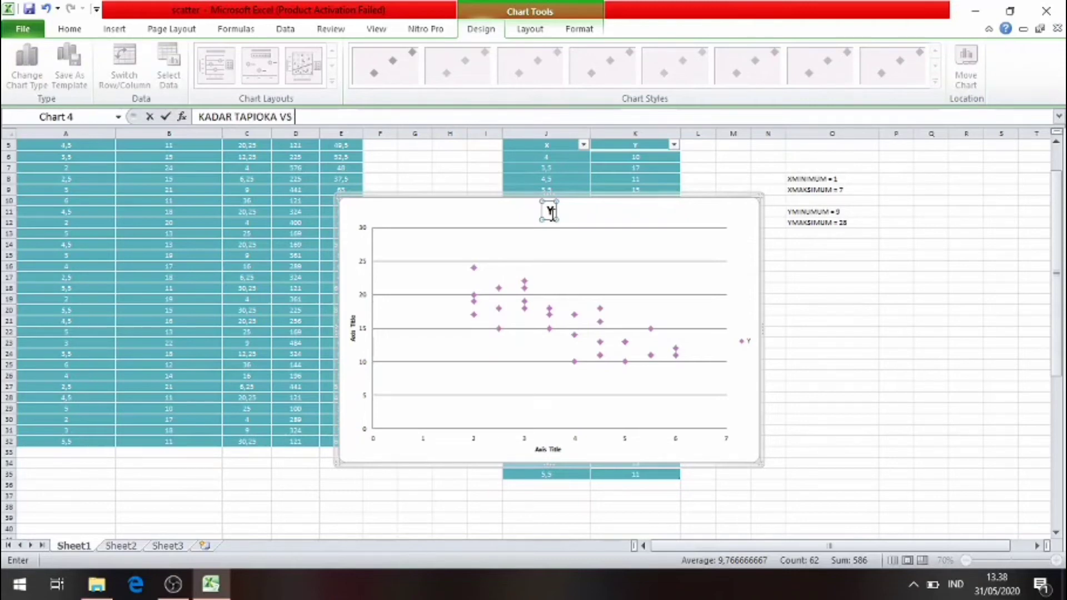
pyautogui.write(' PERSENTASE FLOK')
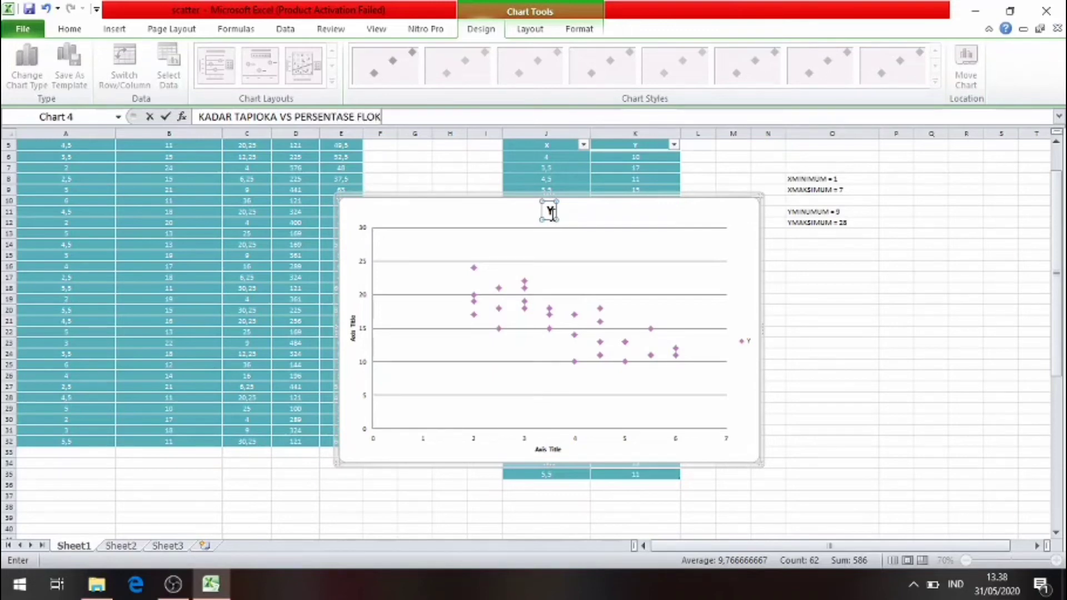
pyautogui.press('Return')
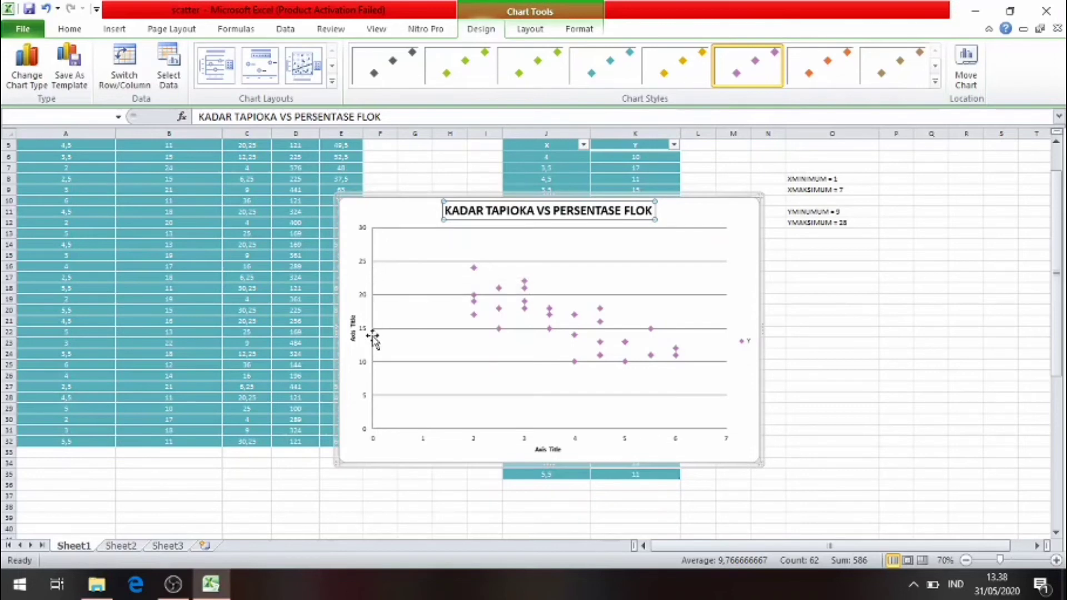
# Step: Format the chart's vertical axis with a fixed minimum of 9 and a fixed maximum of 28
pyautogui.click(364, 237)
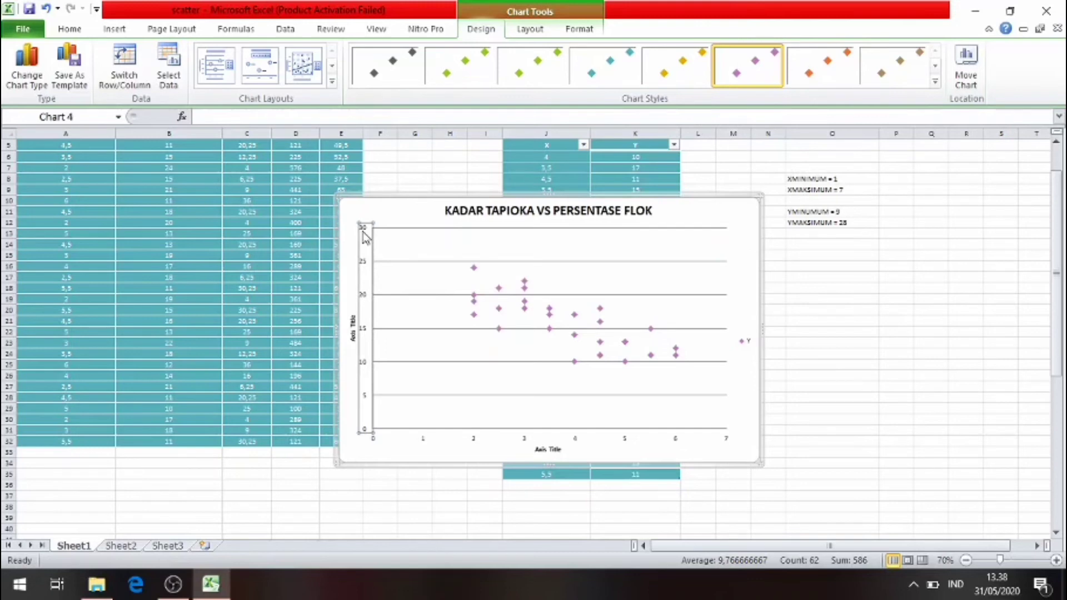
pyautogui.rightClick(364, 237)
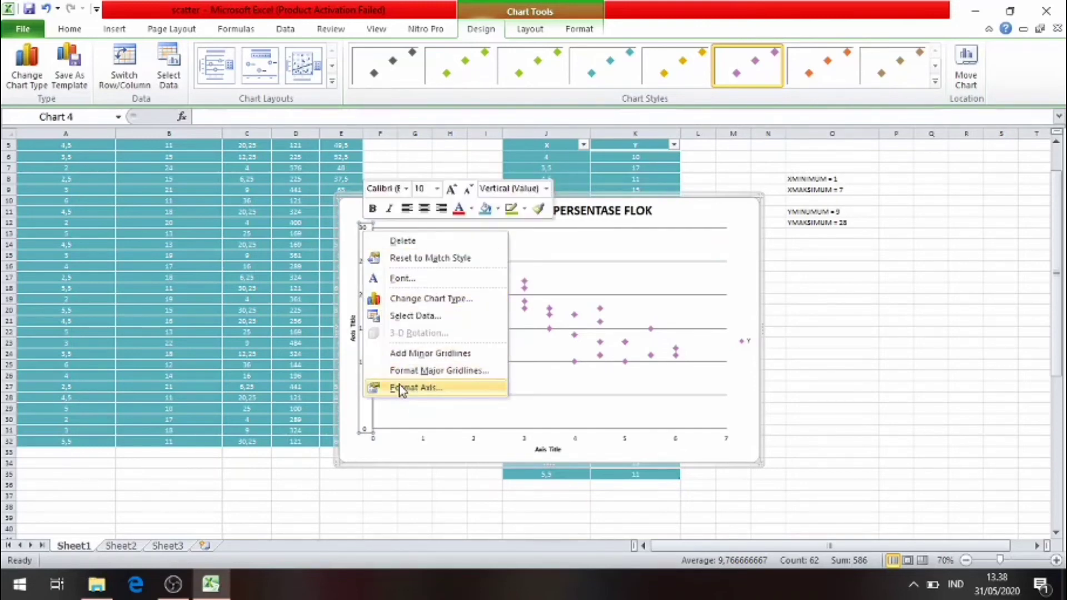
pyautogui.click(416, 387)
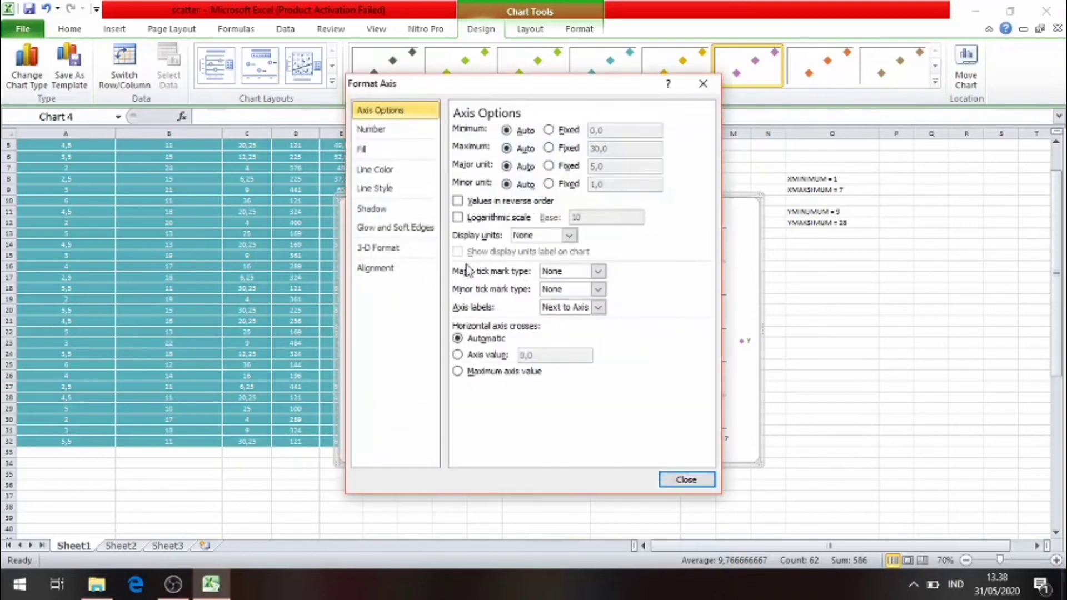
pyautogui.click(549, 130)
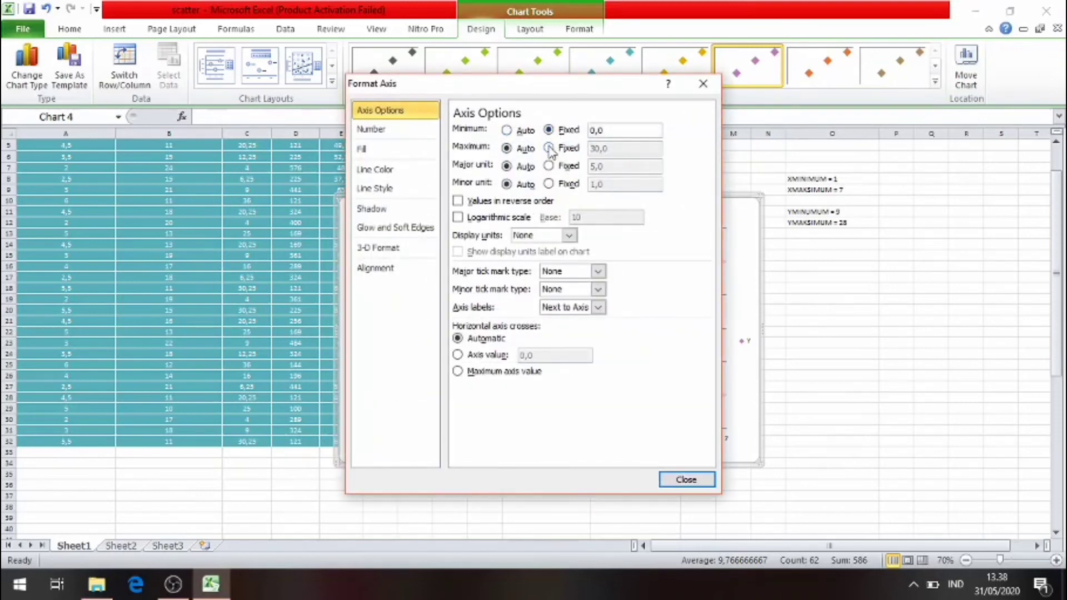
pyautogui.click(549, 149)
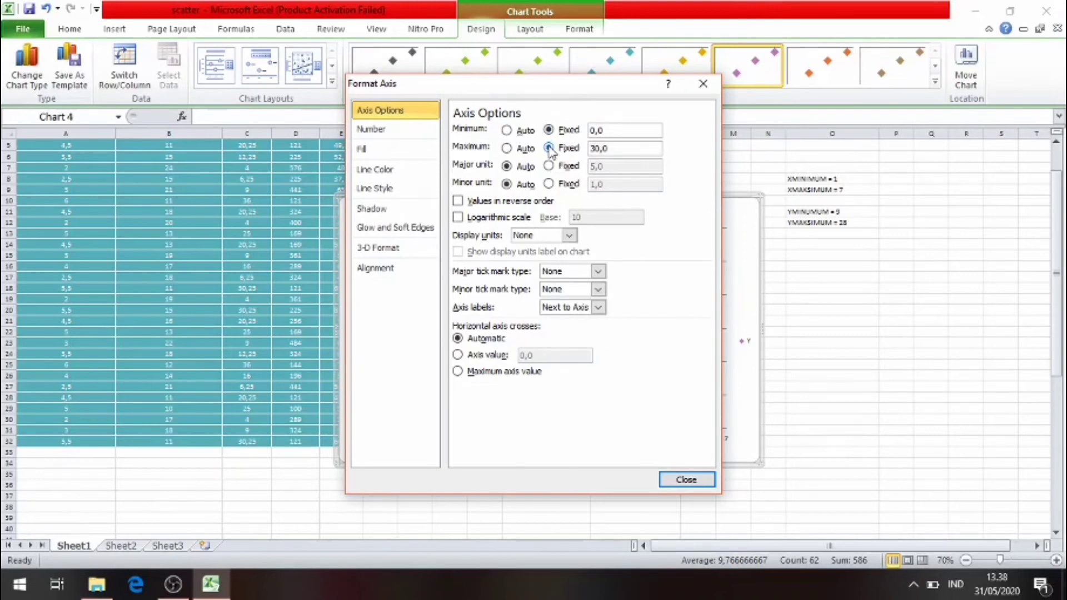
pyautogui.click(625, 131)
pyautogui.press('BackSpace')
pyautogui.press('BackSpace')
pyautogui.press('Tab')
pyautogui.click(630, 148)
pyautogui.press('BackSpace')
pyautogui.press('BackSpace')
pyautogui.write('28')
pyautogui.click(711, 478)
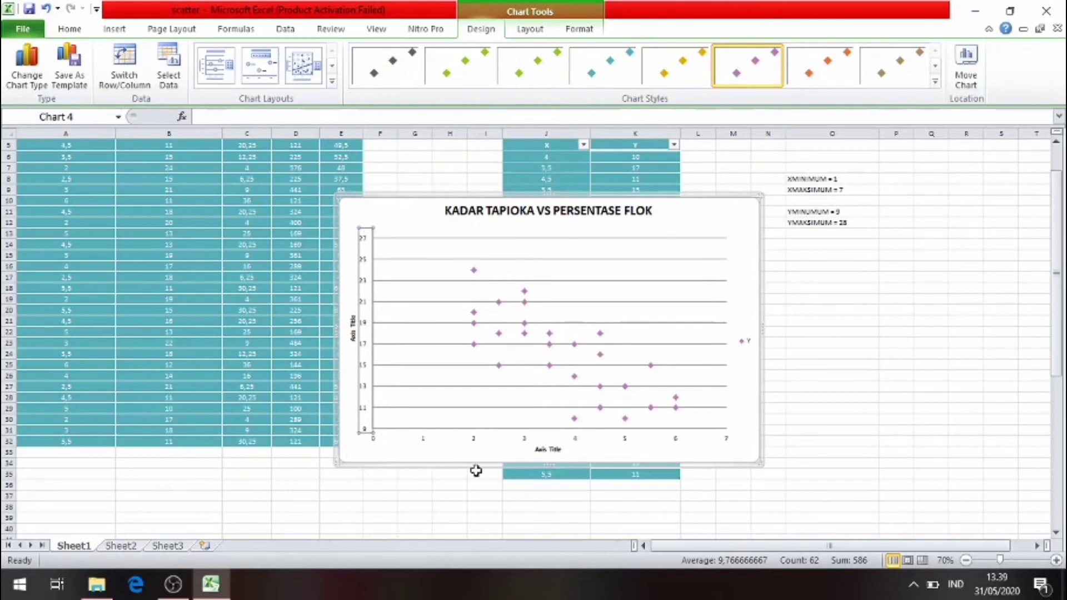
# Step: Format the chart's horizontal axis with a fixed minimum of 1 and a fixed maximum of 7
pyautogui.click(728, 439)
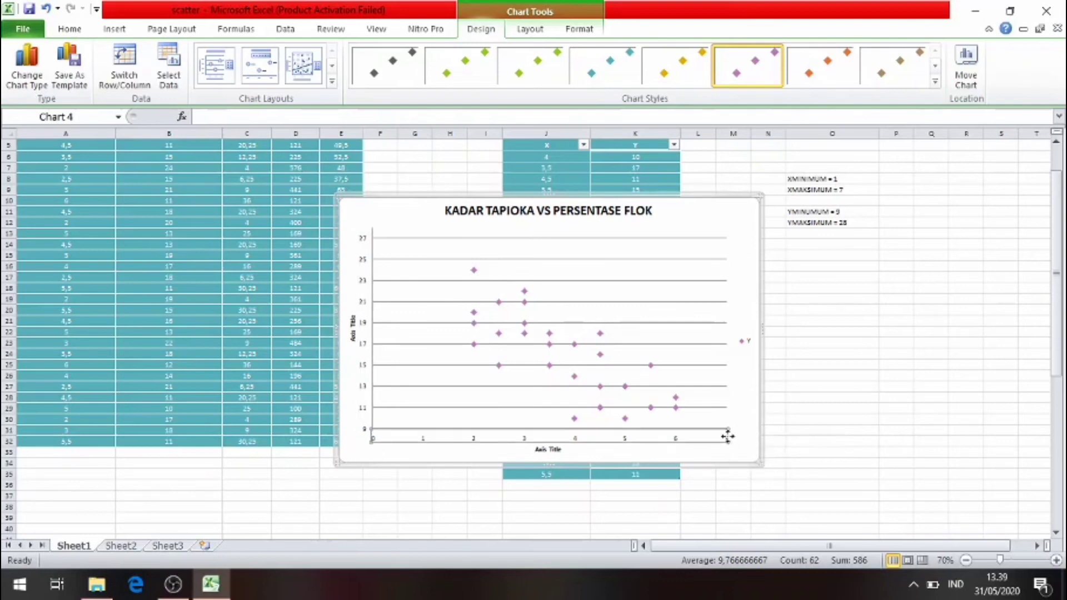
pyautogui.rightClick(714, 441)
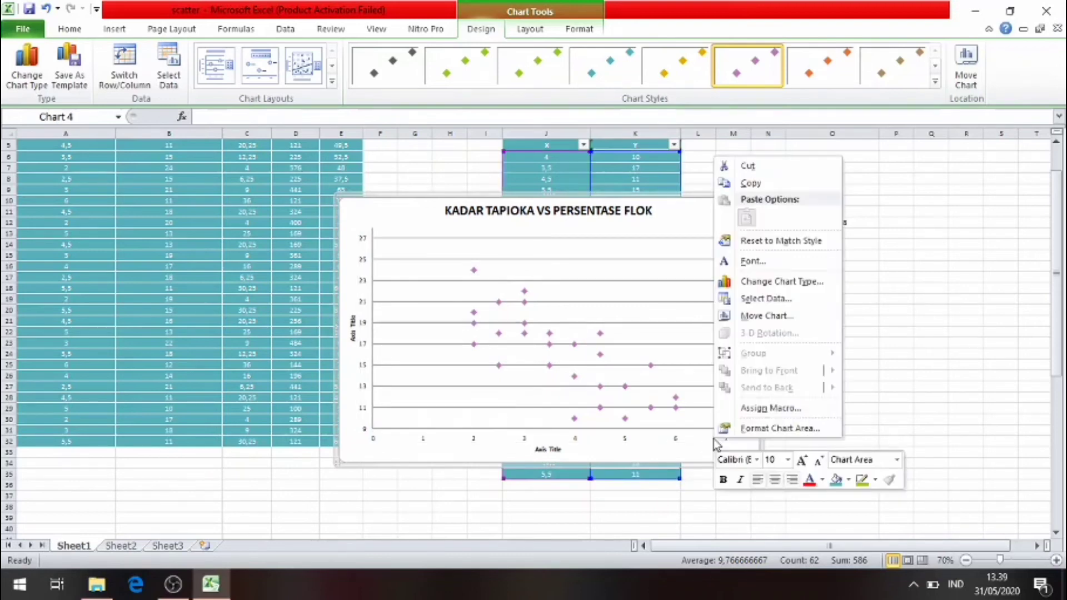
pyautogui.click(698, 442)
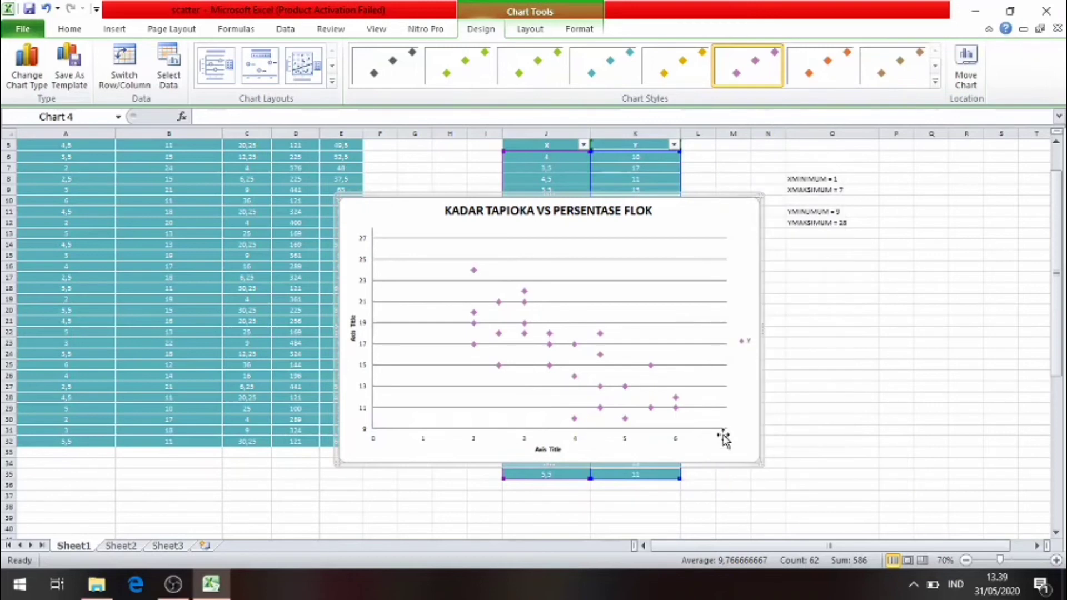
pyautogui.click(788, 438)
pyautogui.click(725, 439)
pyautogui.rightClick(728, 440)
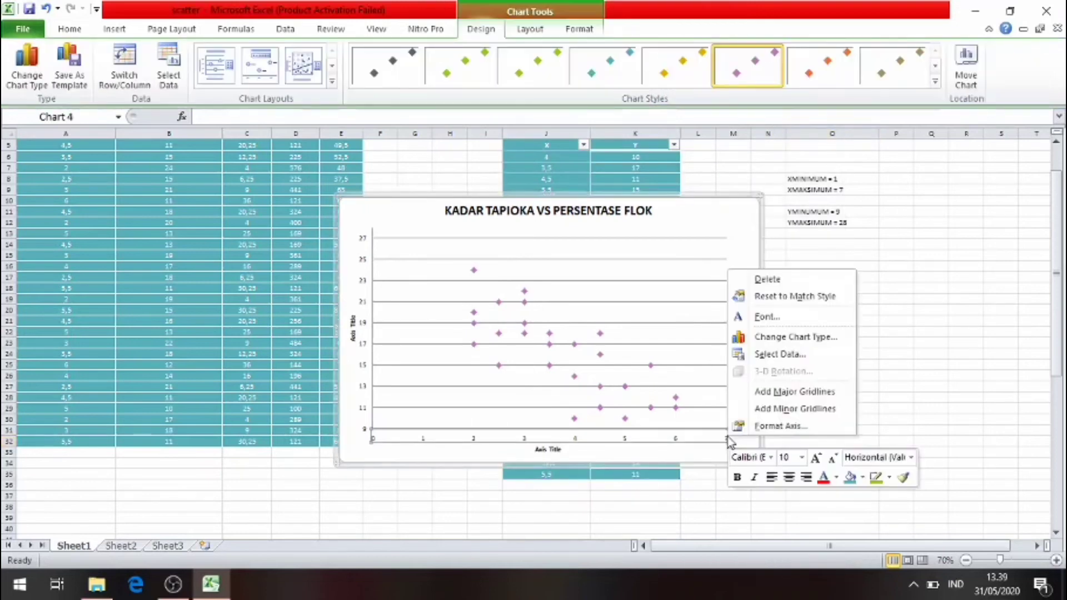
pyautogui.click(774, 427)
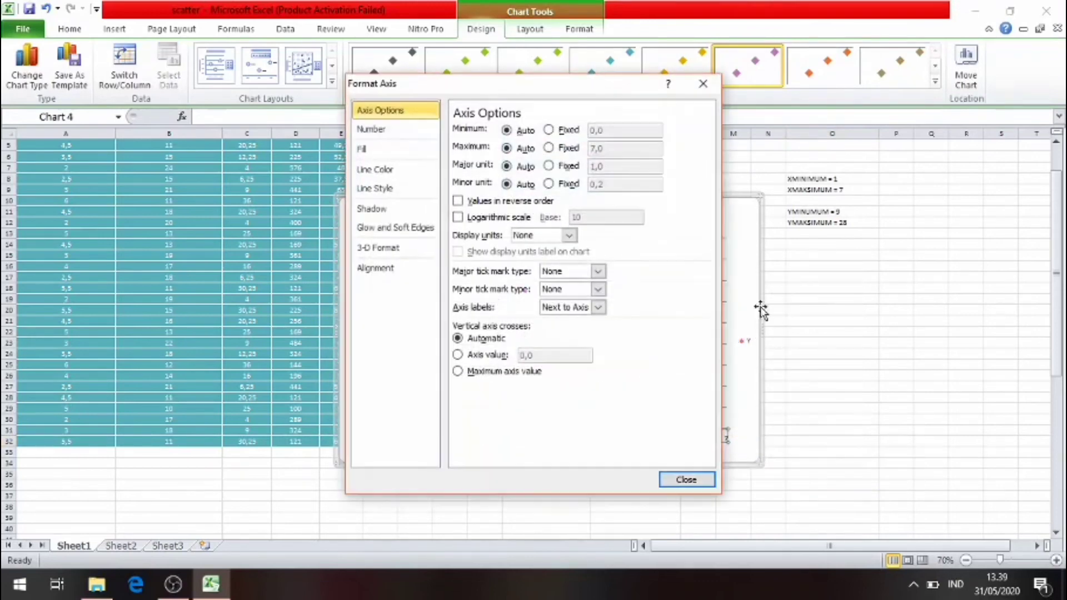
pyautogui.click(549, 130)
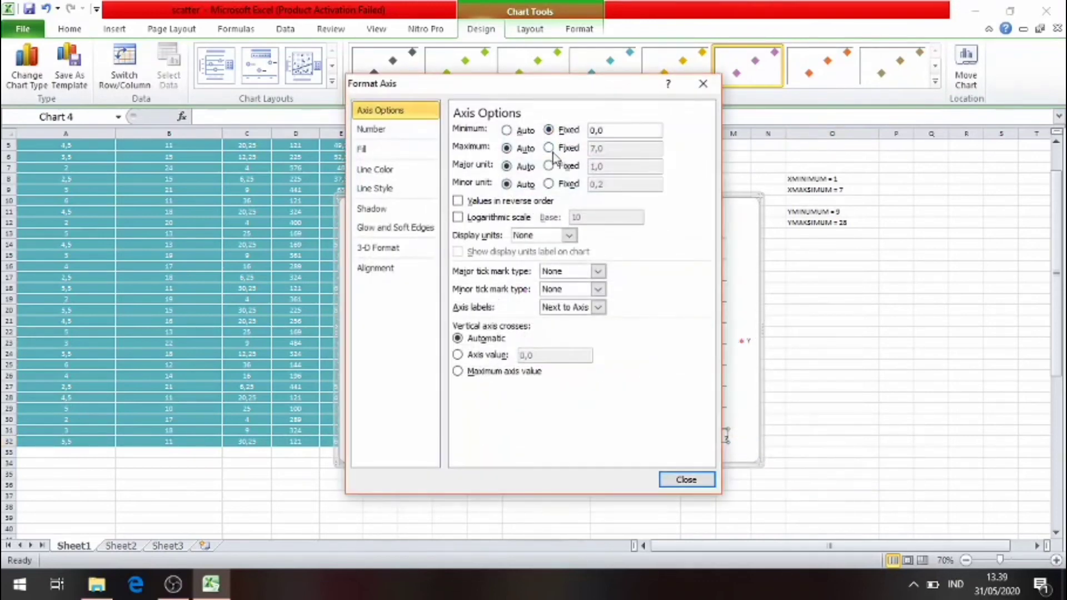
pyautogui.click(548, 148)
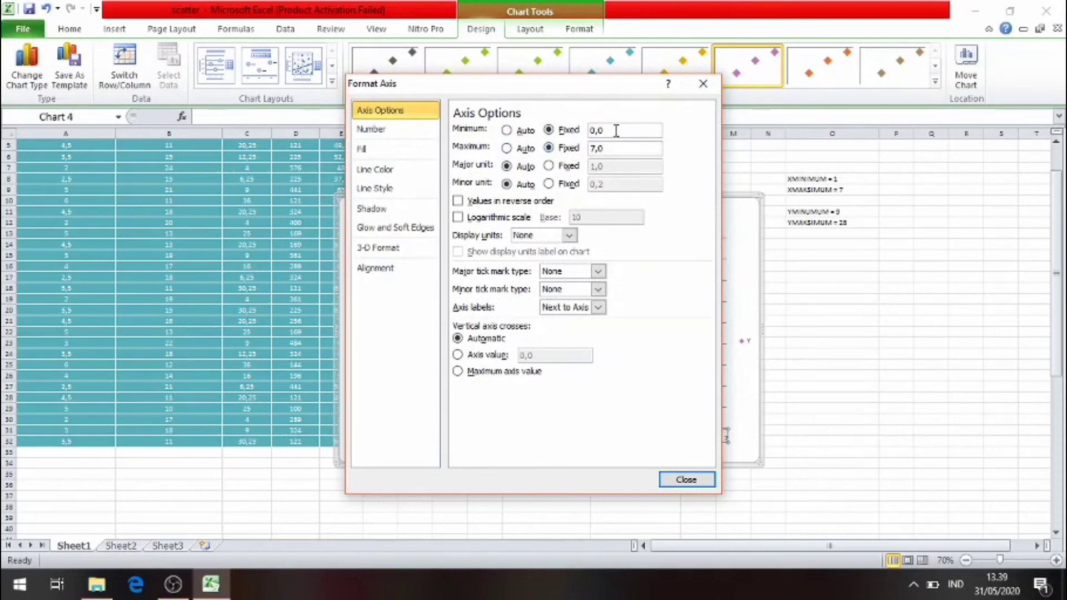
pyautogui.press('BackSpace')
pyautogui.press('BackSpace')
pyautogui.click(671, 478)
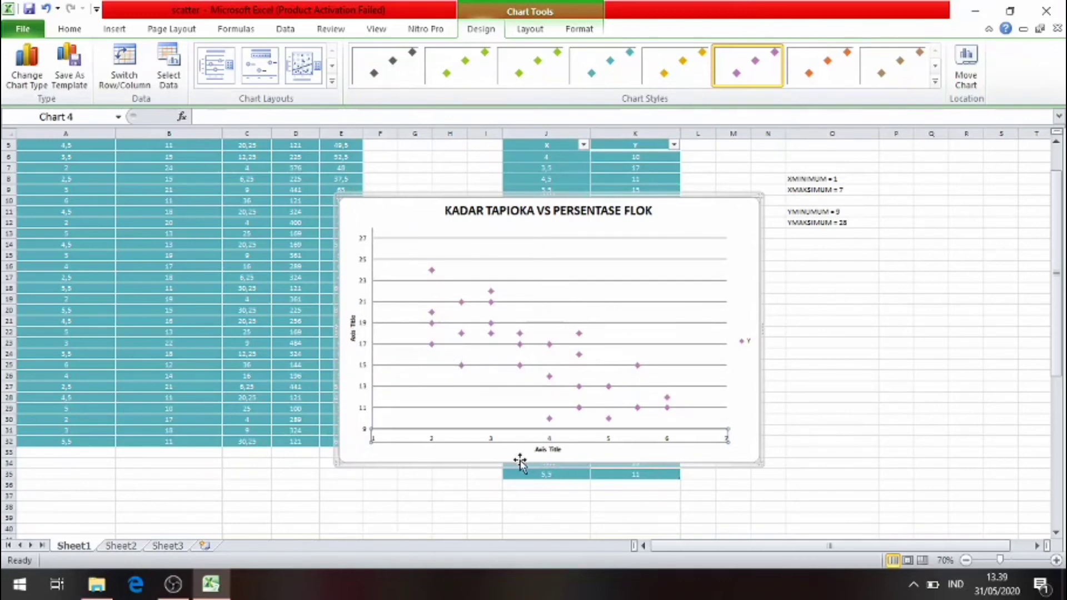
# Step: Change the vertical axis title of the scatter chart to "PERSENTASE FLOK"
pyautogui.click(355, 334)
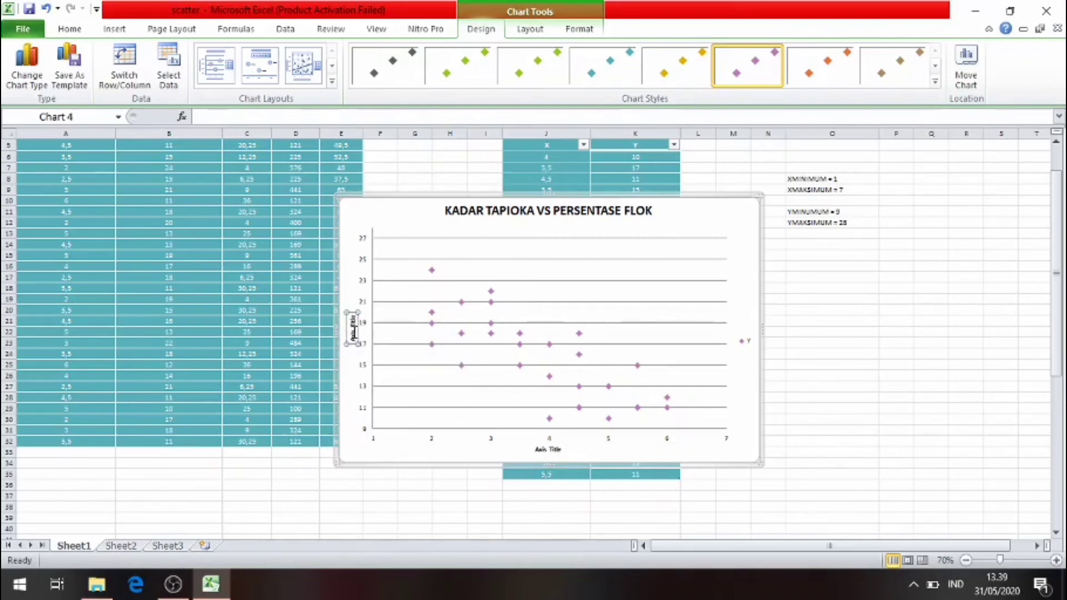
pyautogui.write('PERSEN')
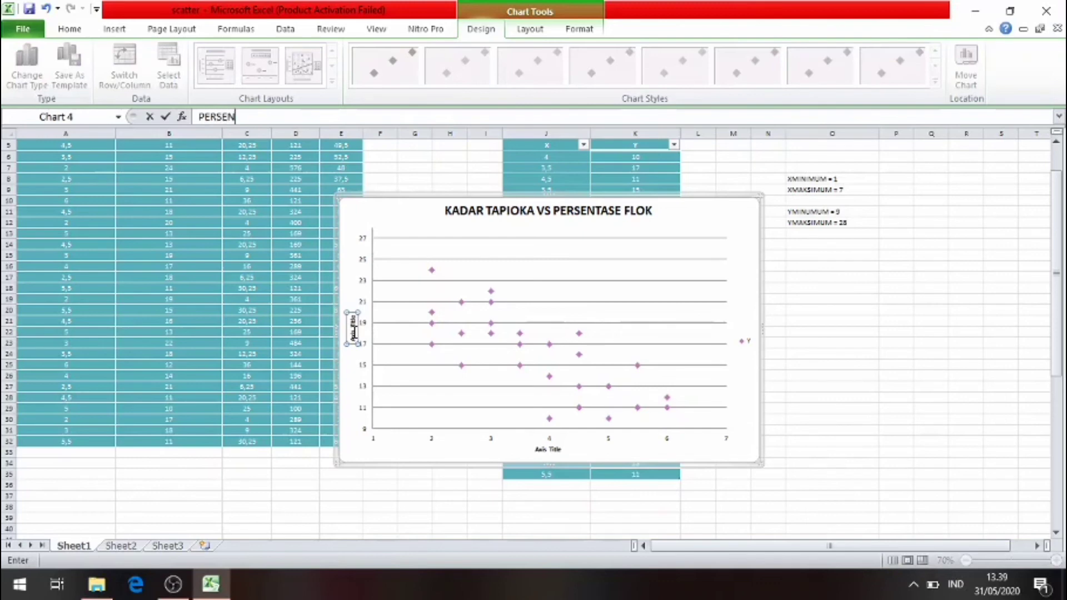
pyautogui.write('TASE FLOK')
pyautogui.press('Return')
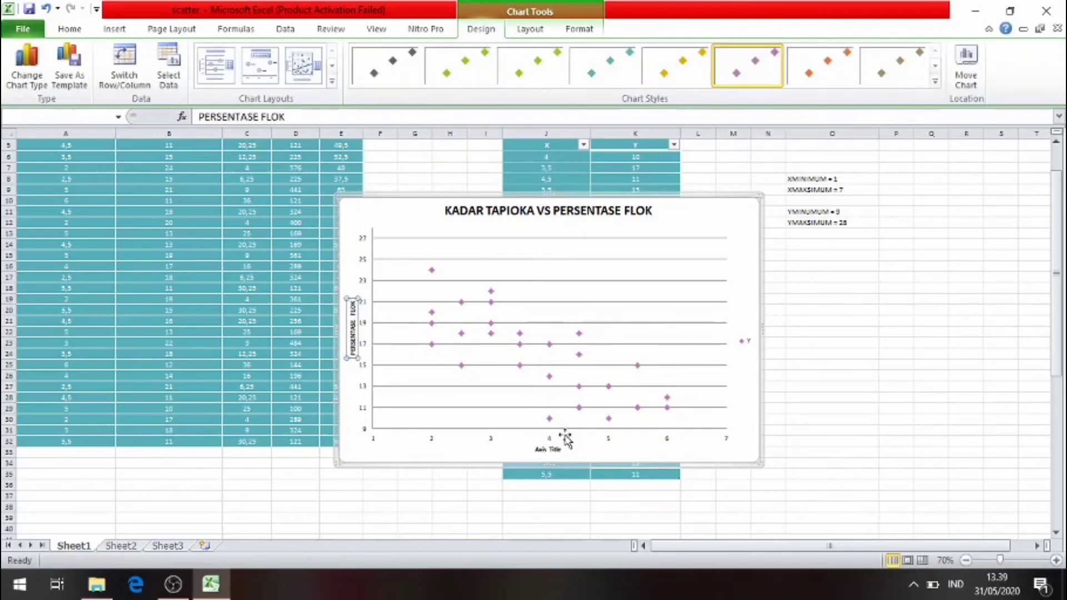
# Step: Change the horizontal axis title of the scatter chart to "KADAR TAPIOKA"
pyautogui.click(551, 450)
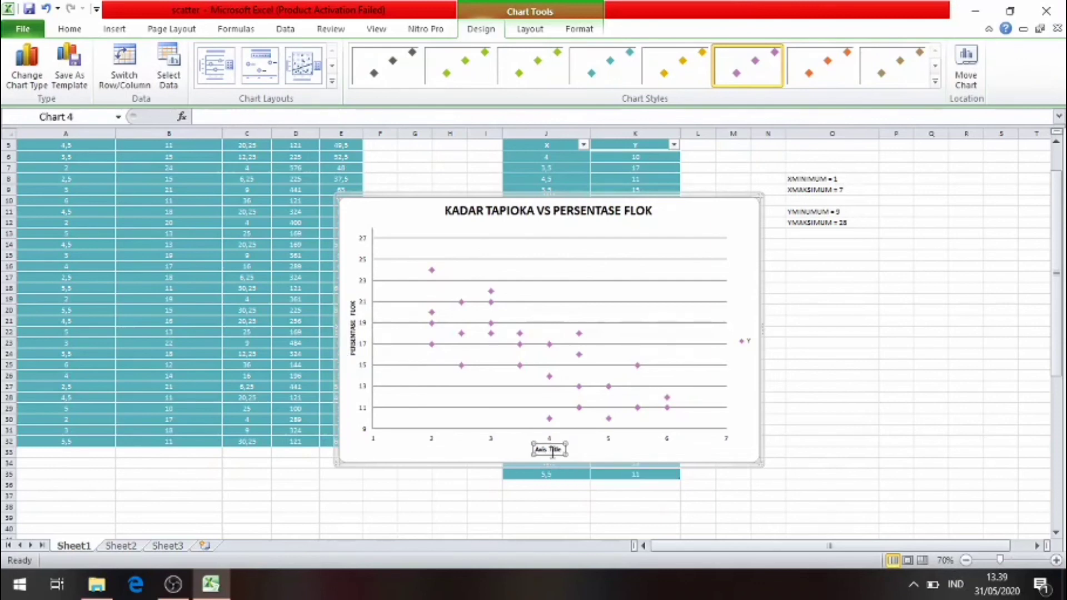
pyautogui.write('KADAR')
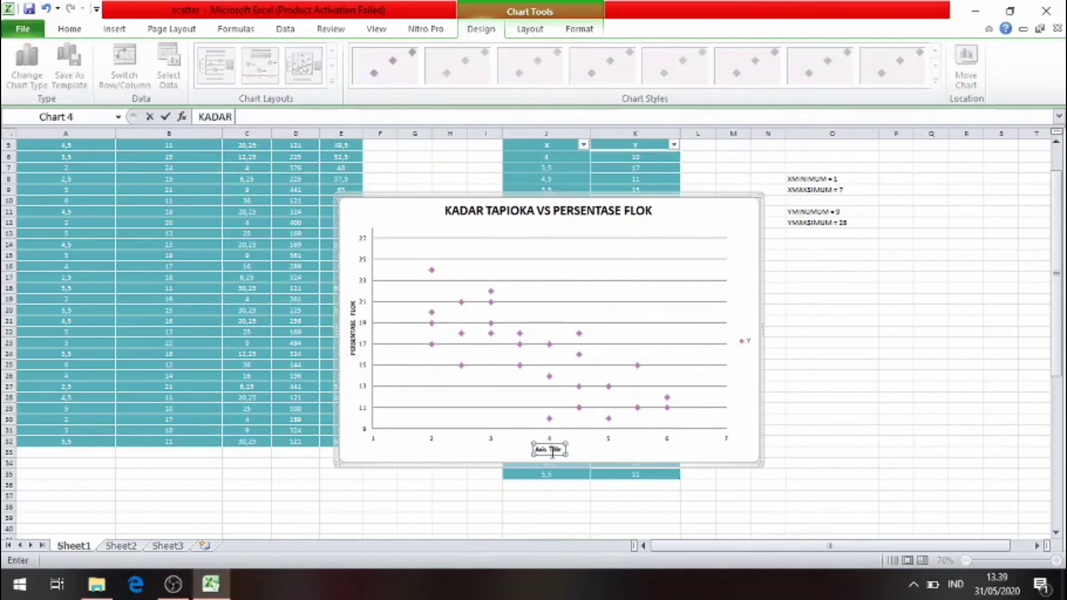
pyautogui.write(' TAPIOKA')
pyautogui.press('Return')
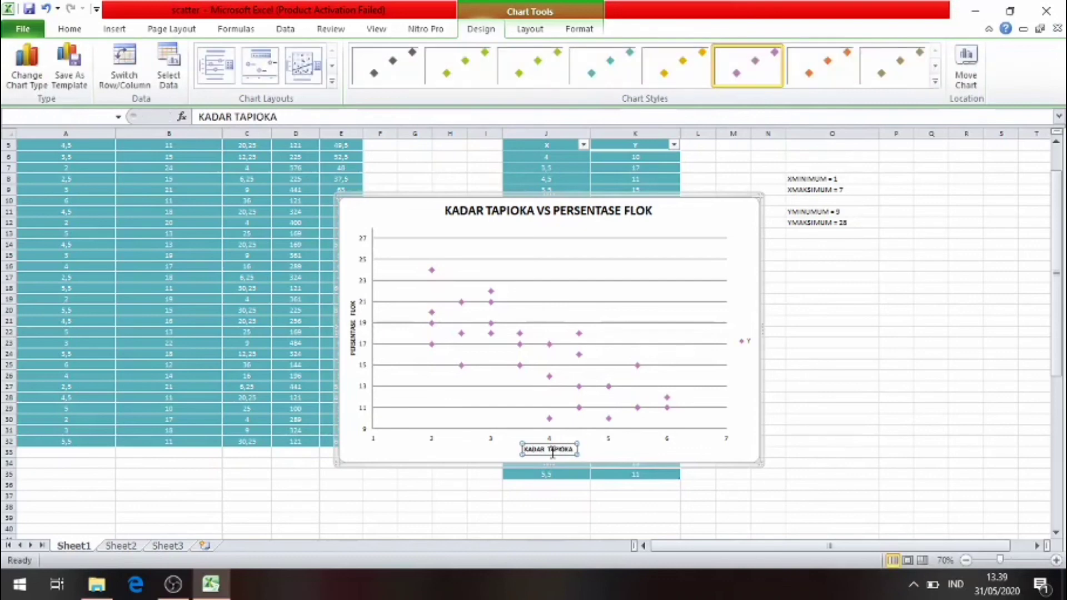
# Step: Delete the scatter chart's legend and enlarge the chart by extending its lower and right edges outward
pyautogui.click(748, 343)
pyautogui.press('Delete')
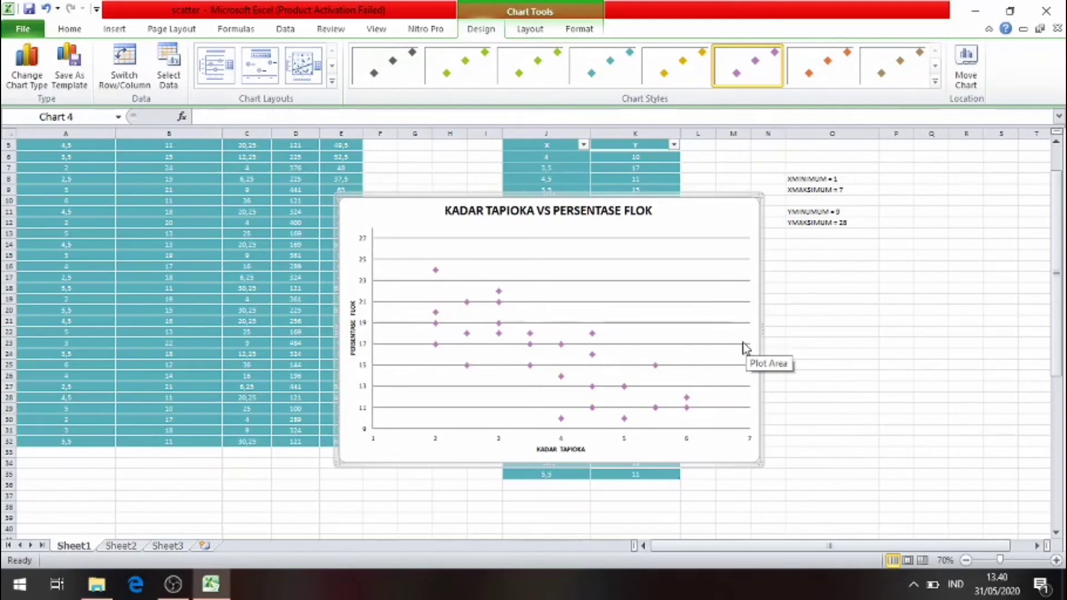
pyautogui.moveTo(549, 466); pyautogui.dragTo(545, 513)
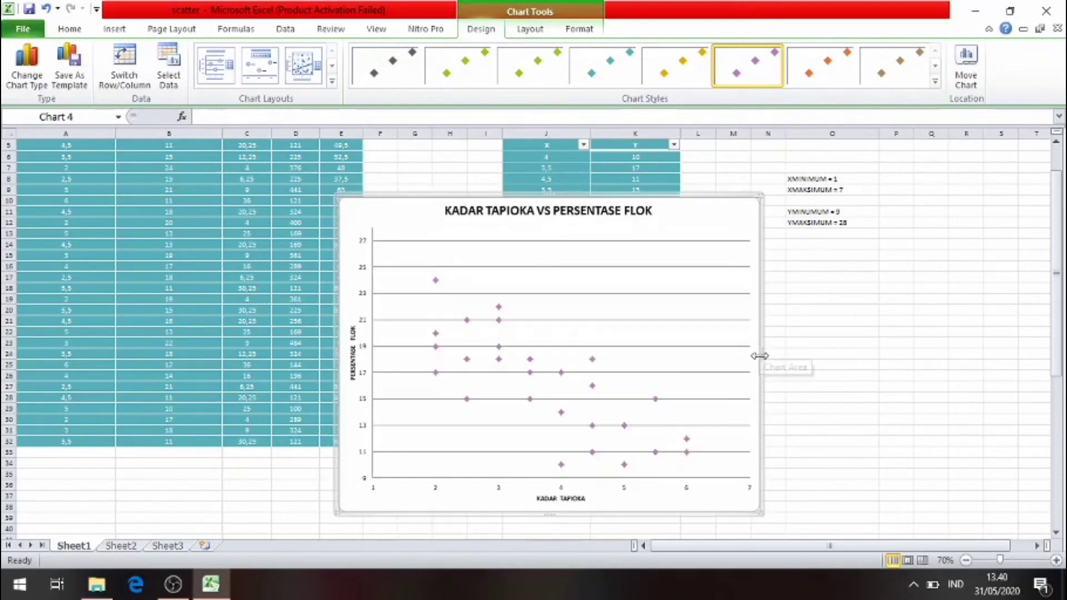
pyautogui.moveTo(759, 356); pyautogui.dragTo(835, 350)
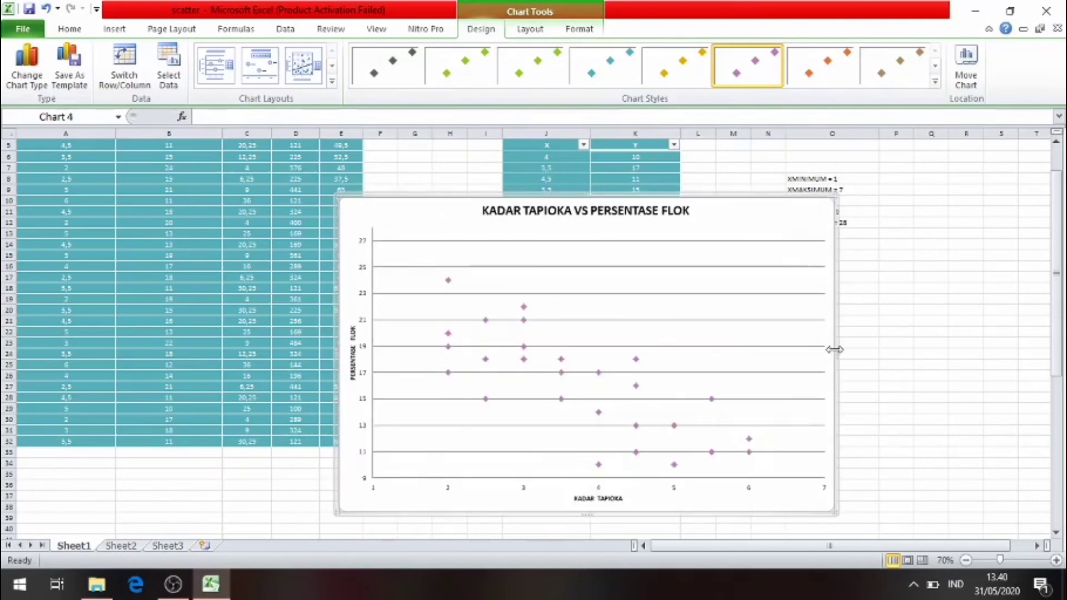